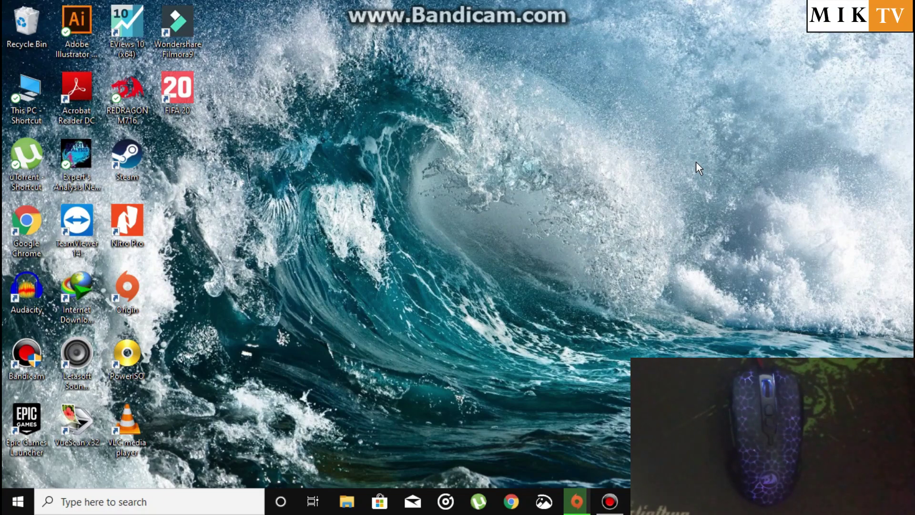
Refresh the desktop, then open the context menu of the REDRAGON M716 (ldcfg) shortcut.
right_click(503, 73)
click(438, 114)
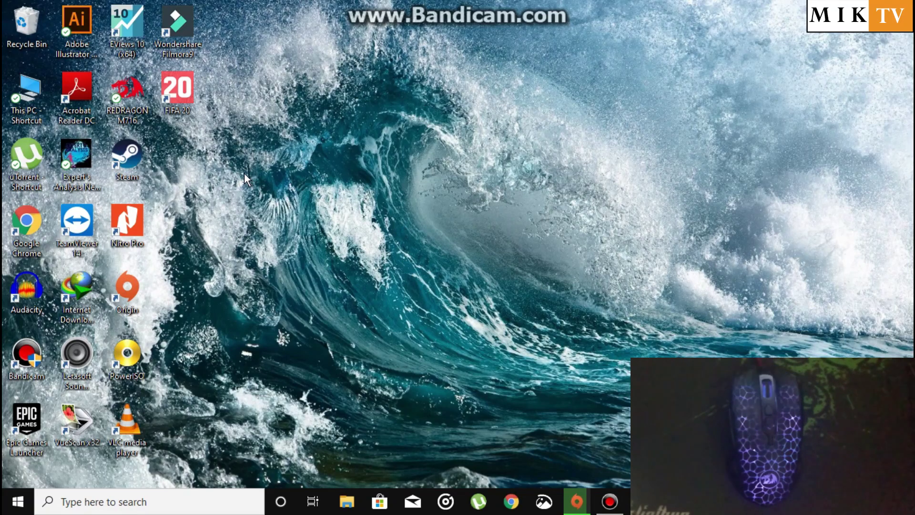
right_click(131, 97)
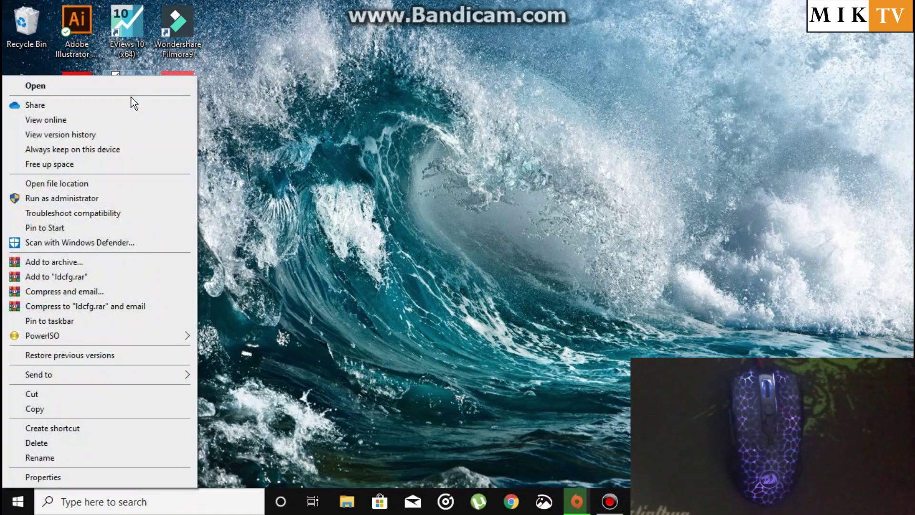
Run the REDRAGON M716 shortcut as administrator to open the Inquisitor software.
click(94, 198)
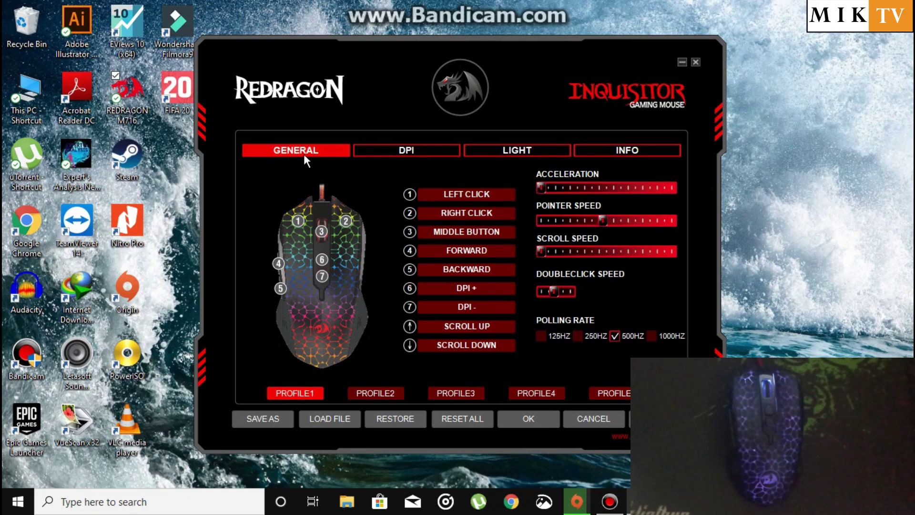
Browse the DPI, Light, Info and General tabs, ending on the Light page.
click(419, 149)
click(515, 149)
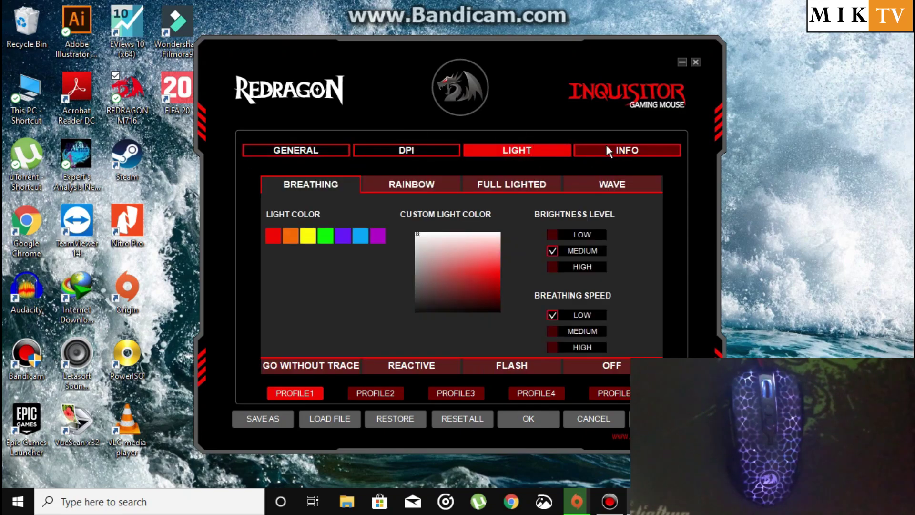
click(608, 150)
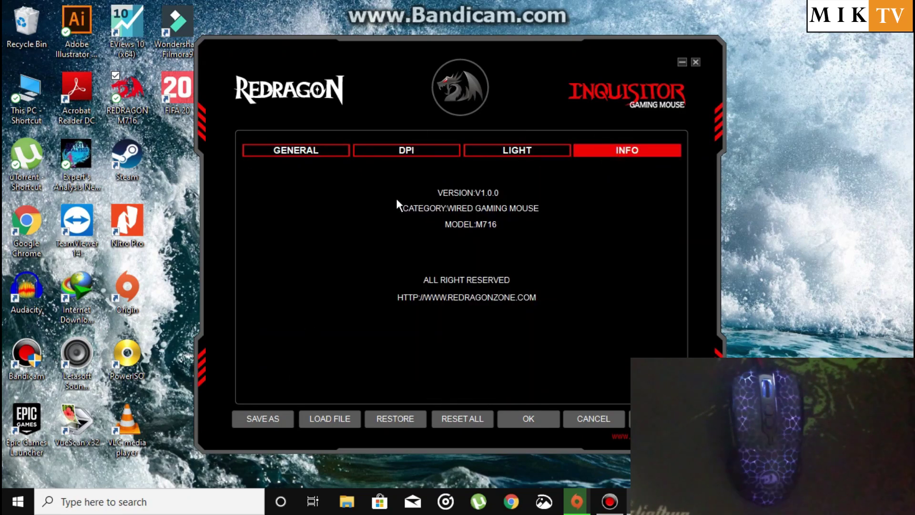
click(322, 151)
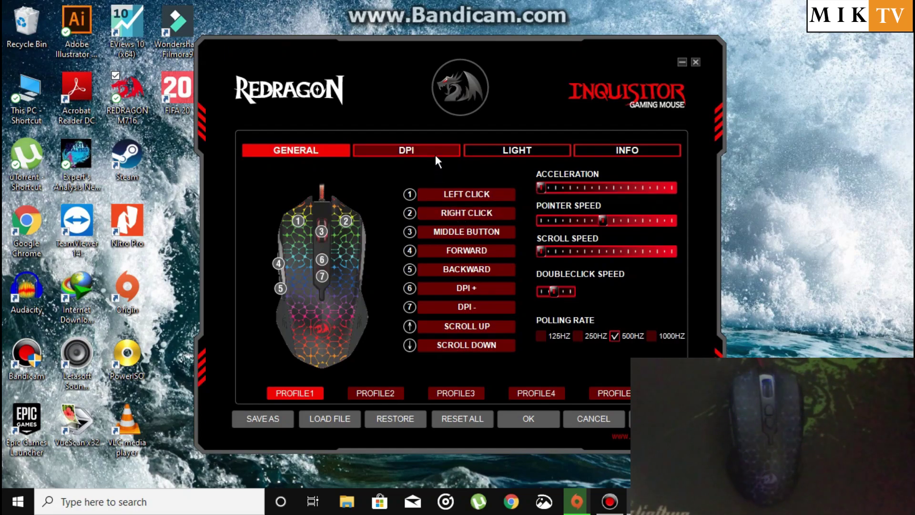
click(504, 151)
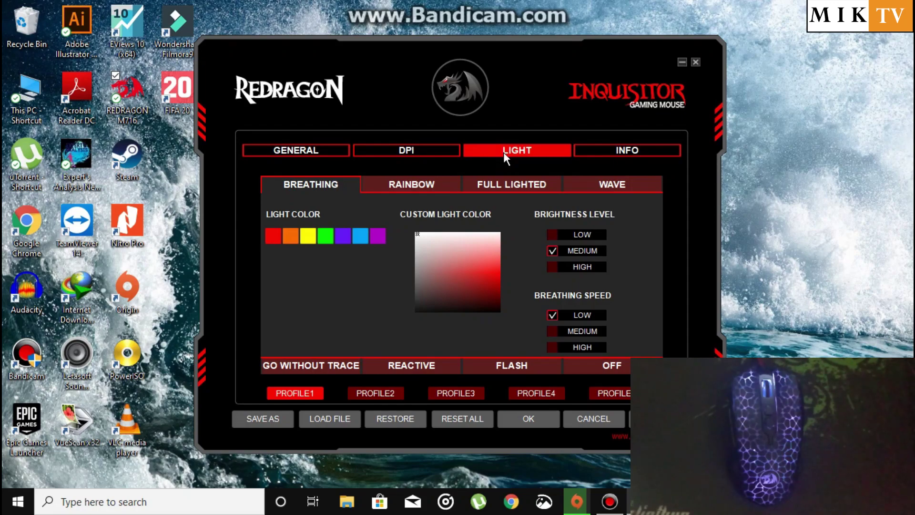
Select Breathing mode and cycle its colour through red, orange, yellow, green and purple.
click(313, 185)
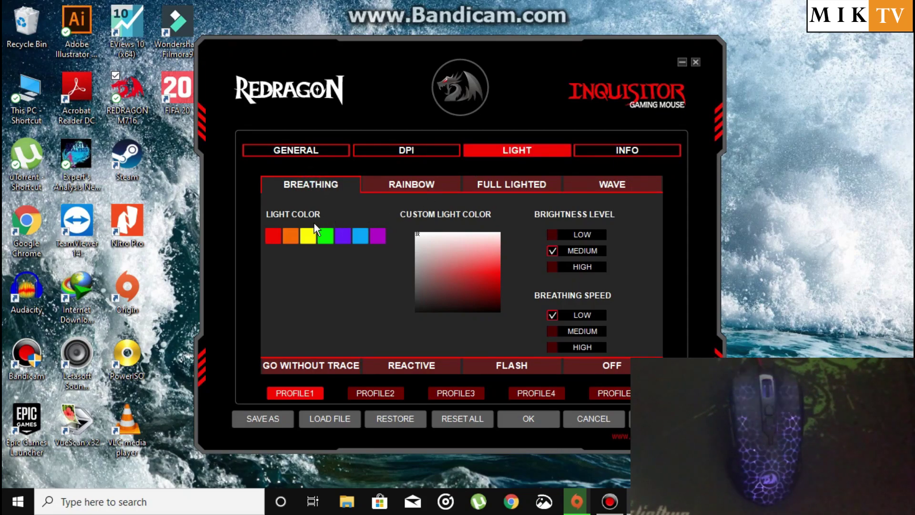
click(274, 234)
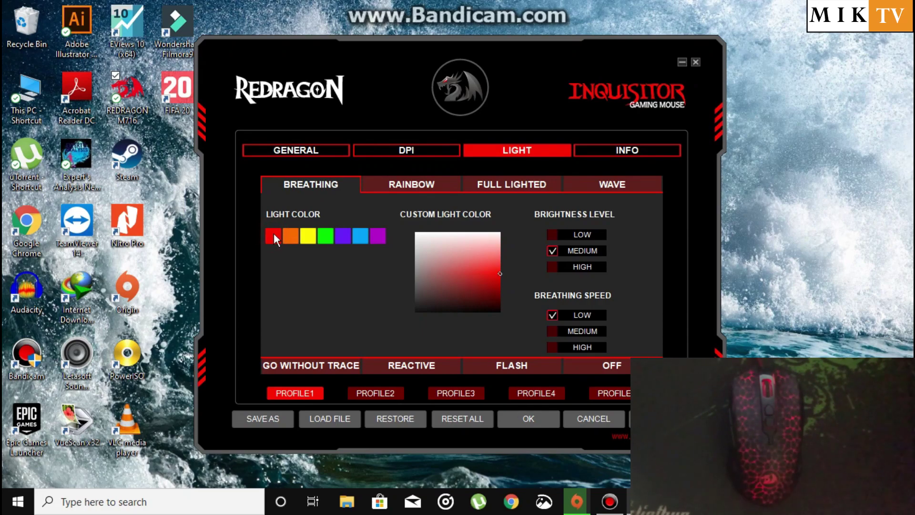
click(298, 235)
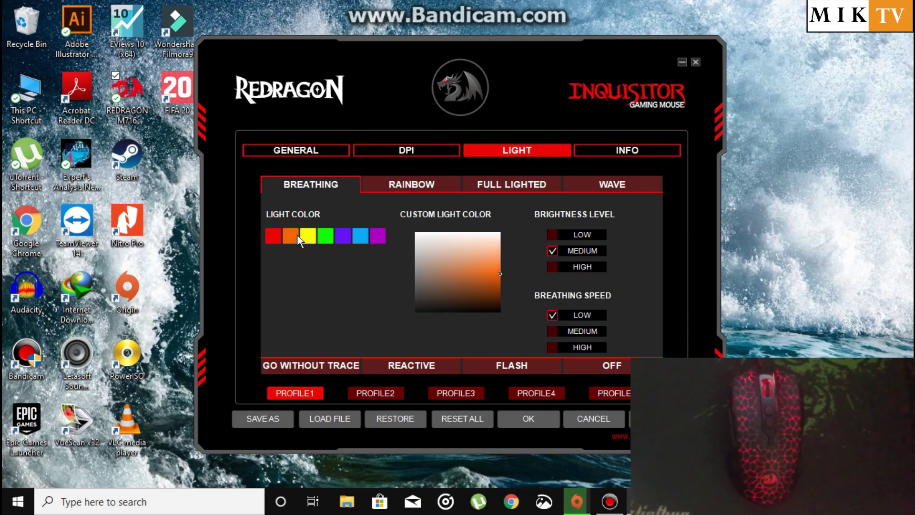
click(308, 237)
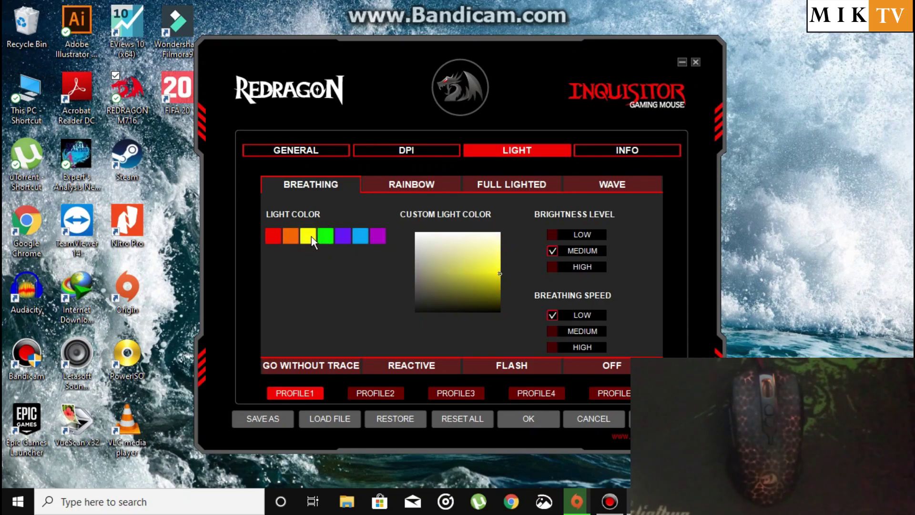
click(324, 237)
click(345, 236)
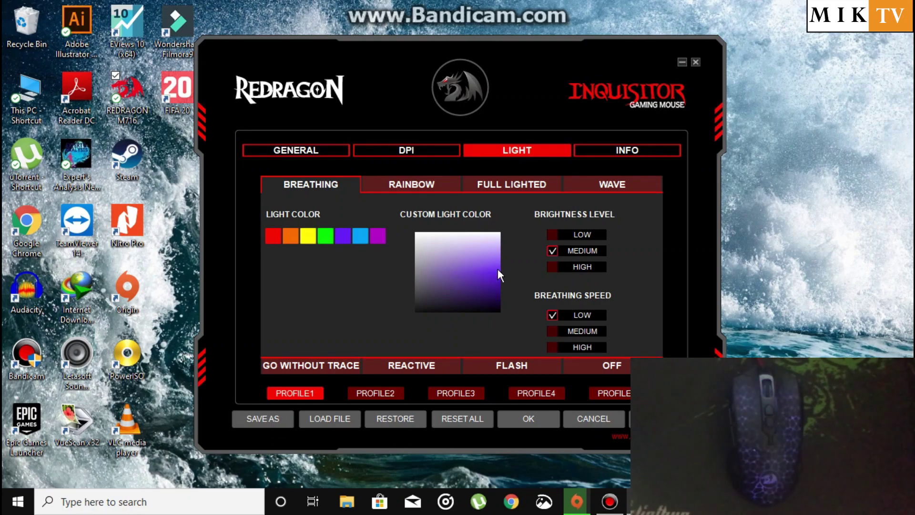
Pick a darker purple shade with fast breathing speed, then switch to Rainbow mode.
mouse_move(499, 273)
mouse_down()
mouse_move(481, 273)
mouse_move(455, 249)
mouse_move(457, 266)
mouse_up()
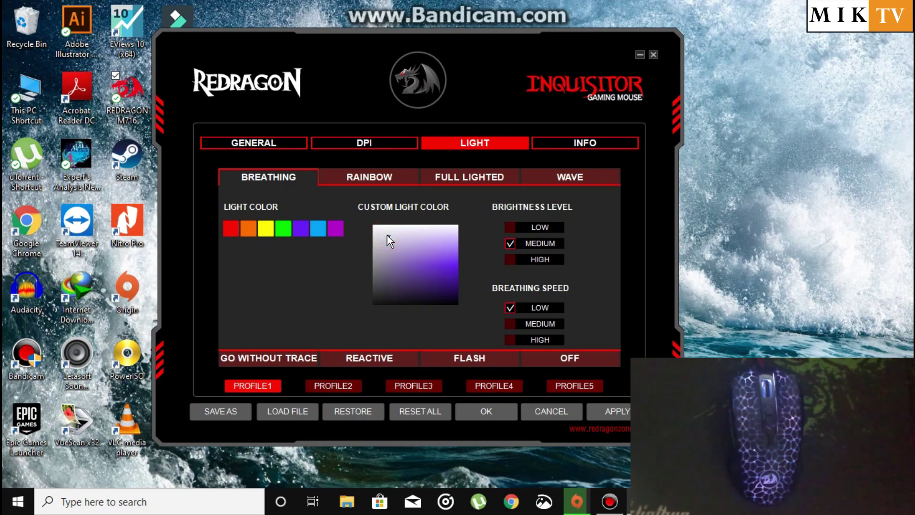
click(454, 295)
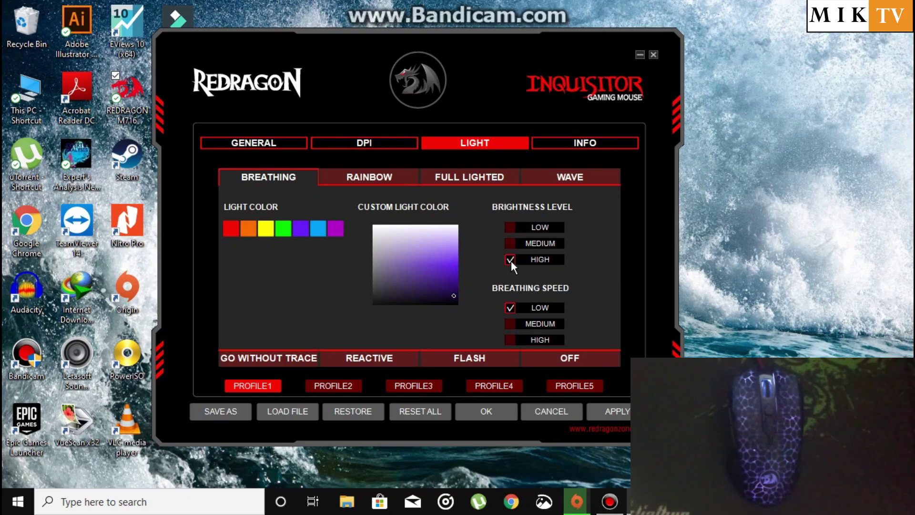
click(511, 337)
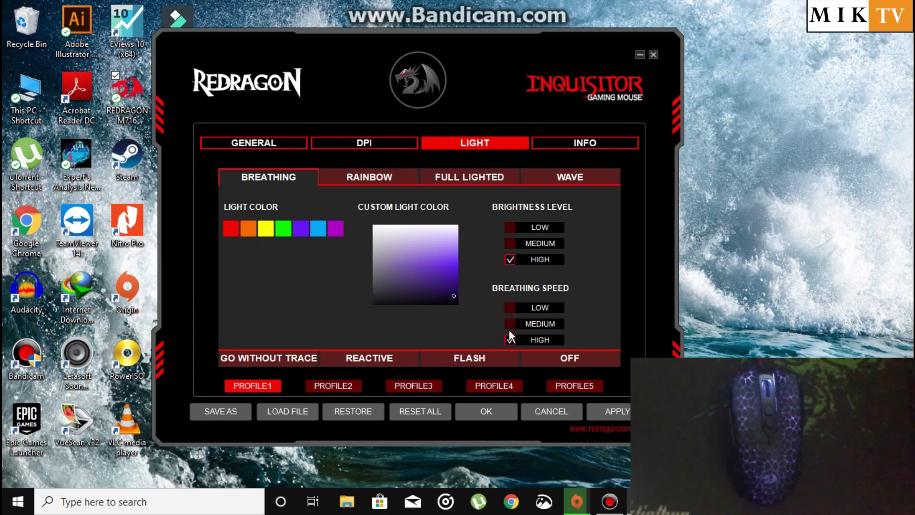
click(380, 184)
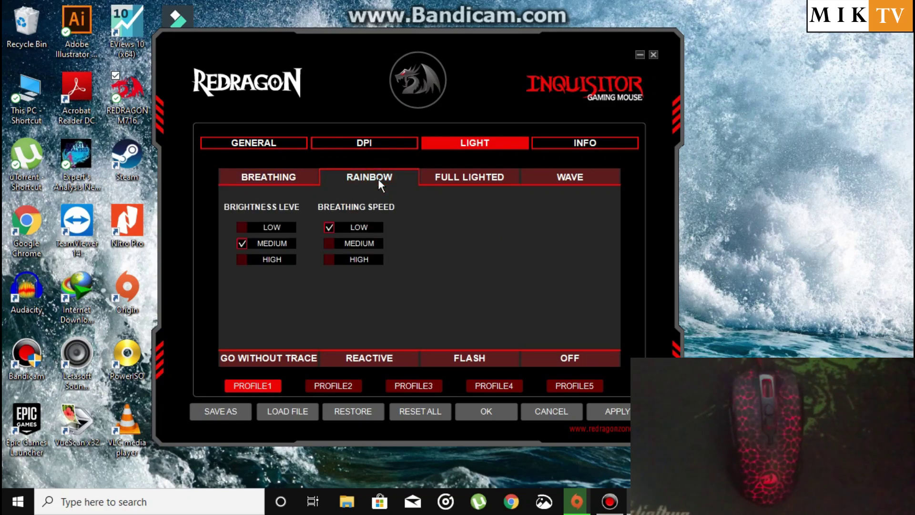
Give Rainbow mode high brightness and fast cycling, then switch to Full Lighted.
click(256, 263)
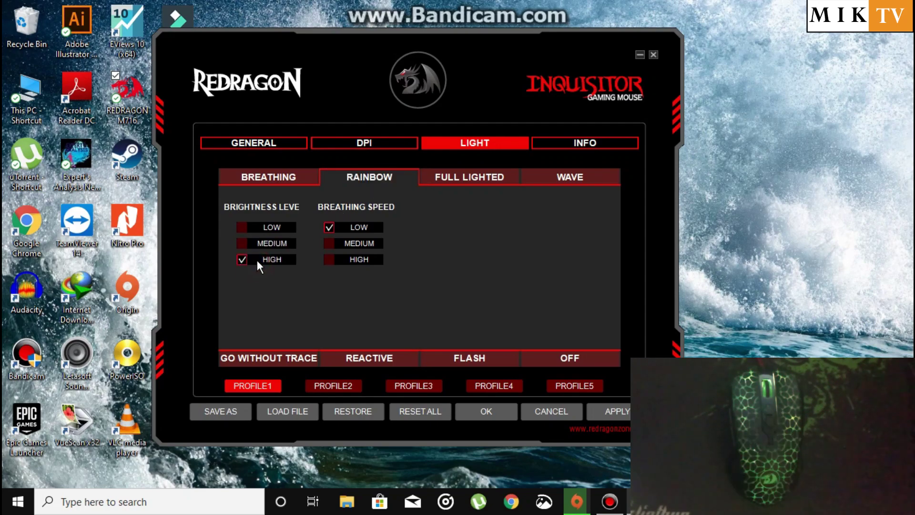
click(330, 259)
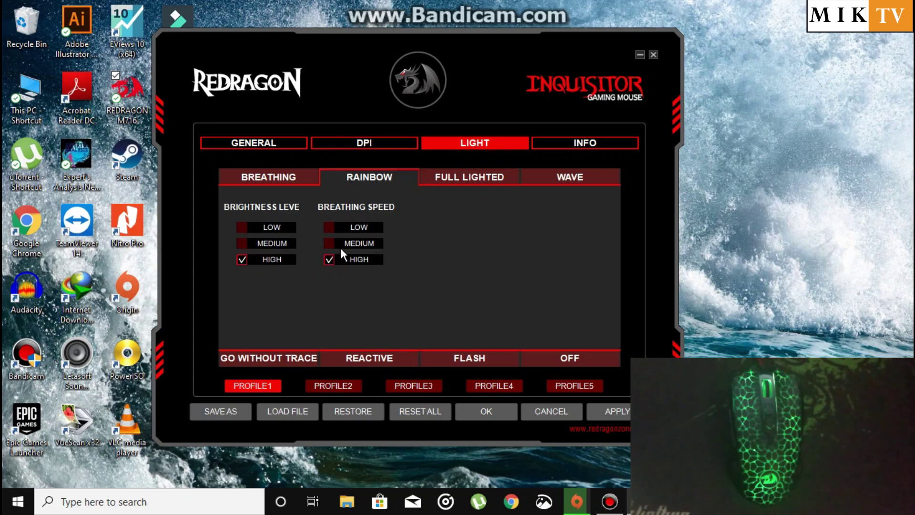
click(472, 179)
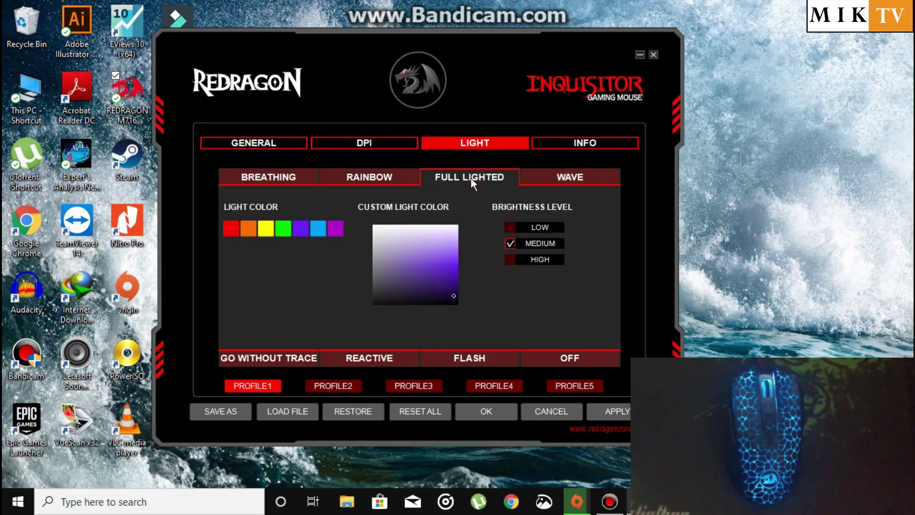
Make the solid lighting green, then purple, then orange, and move on to Wave mode.
click(286, 230)
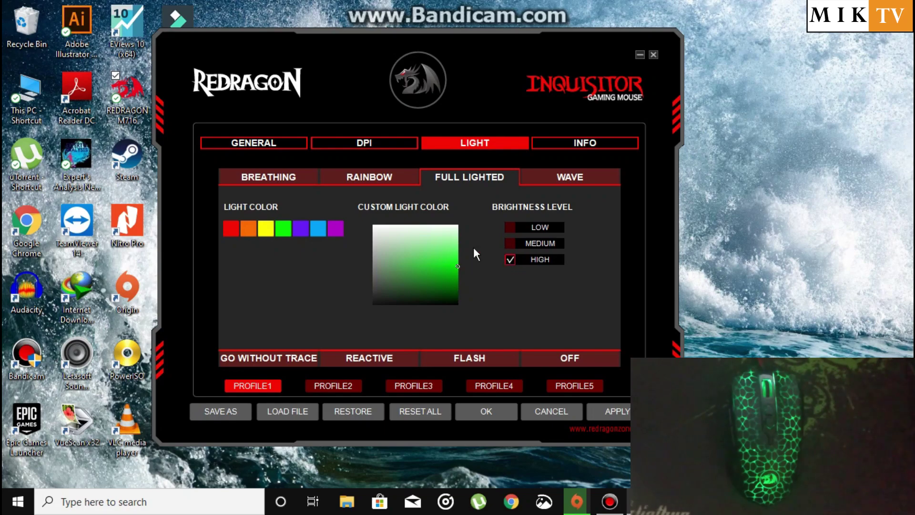
click(334, 234)
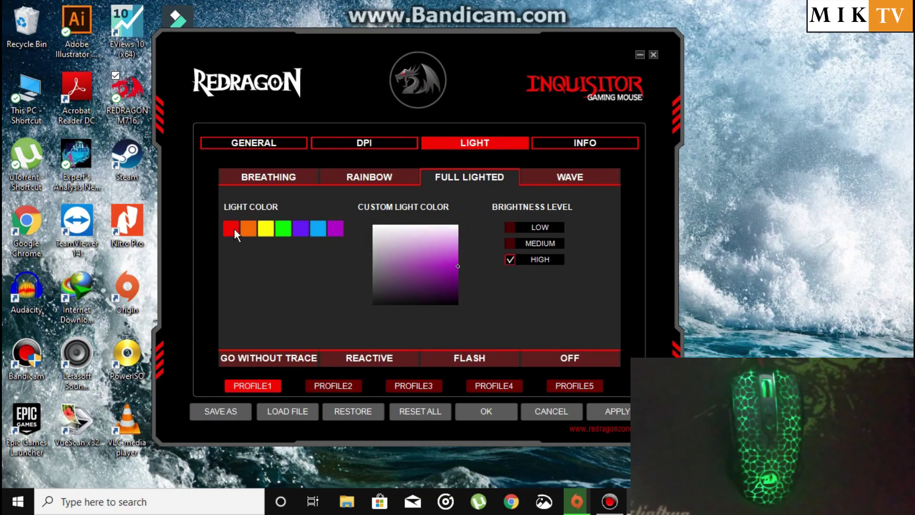
click(250, 229)
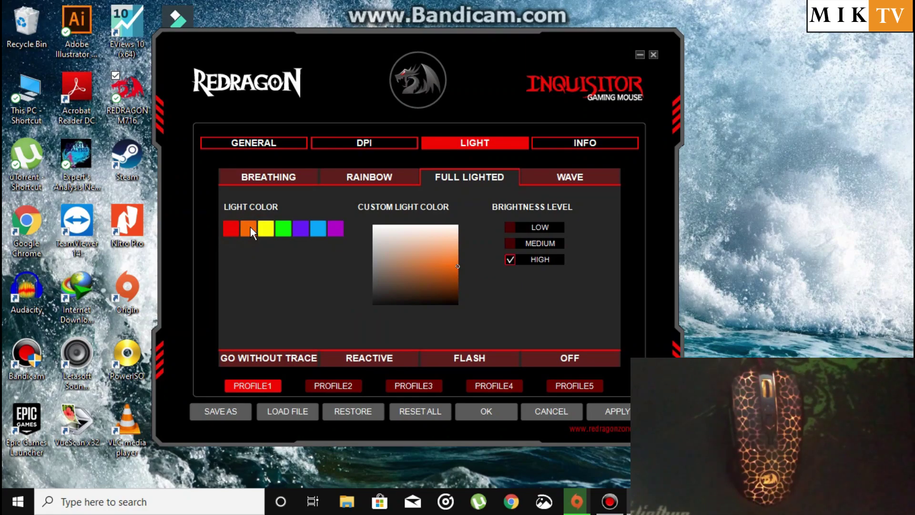
click(553, 177)
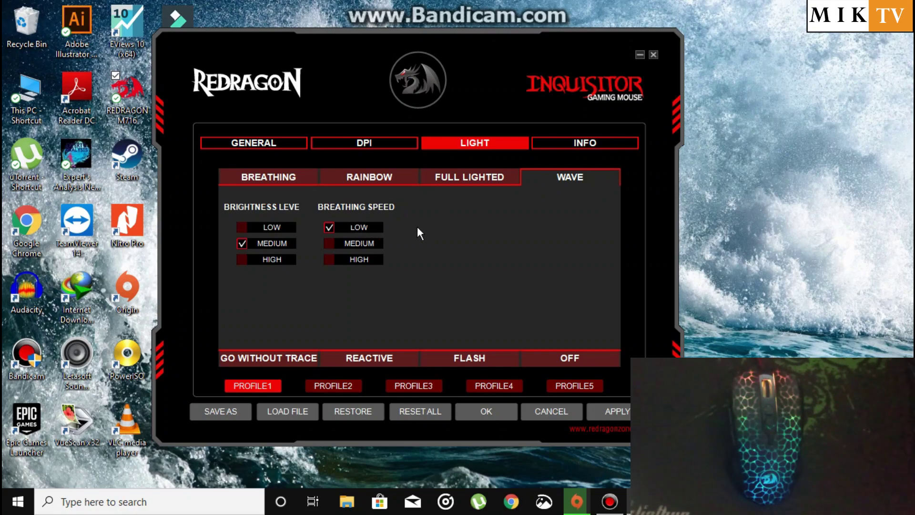
Set Wave brightness to high and toggle its speed to high, then back to low.
click(279, 259)
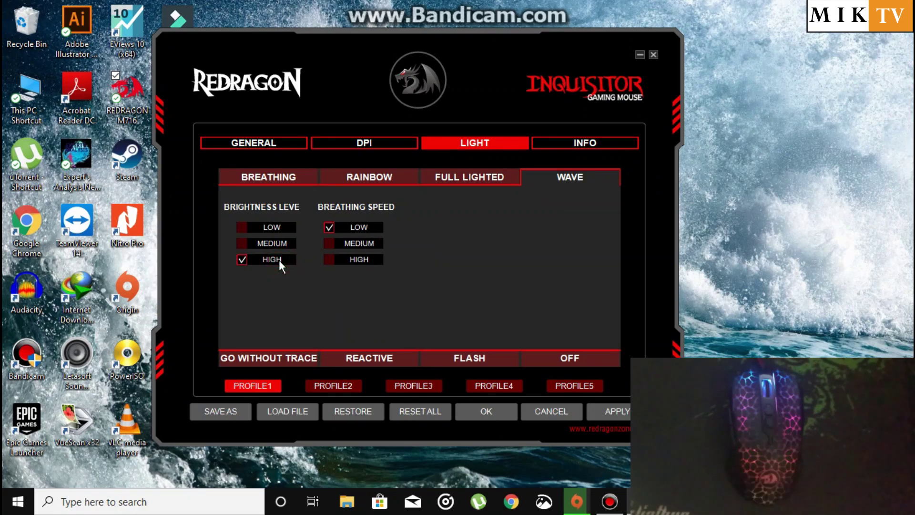
click(359, 259)
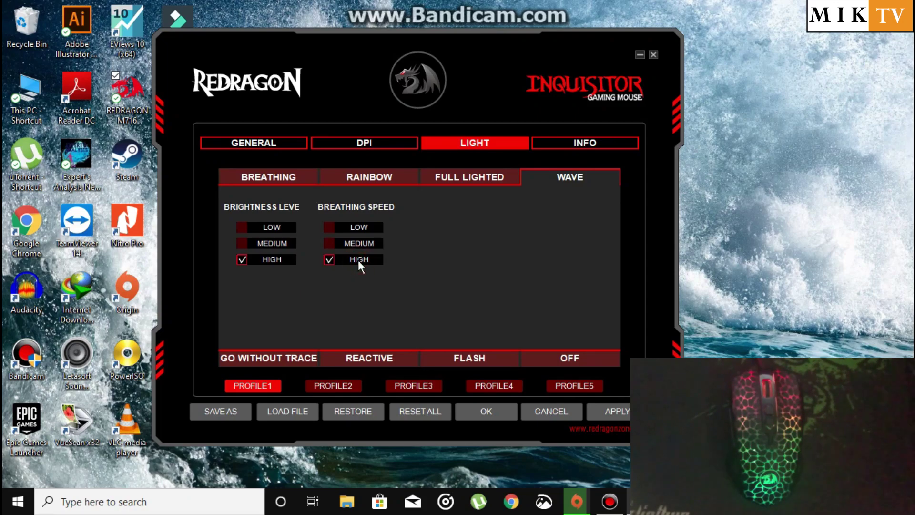
click(358, 228)
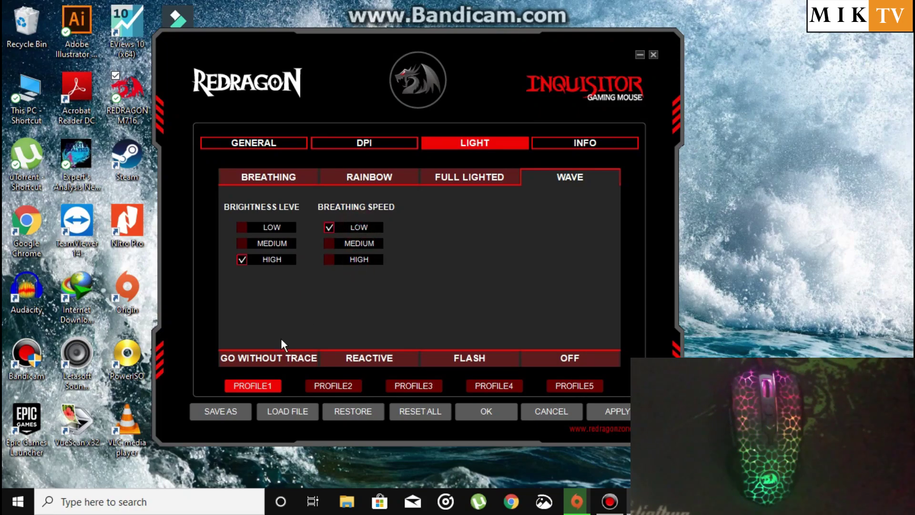
Switch to Go Without Trace at high brightness, then change to Reactive mode.
click(272, 356)
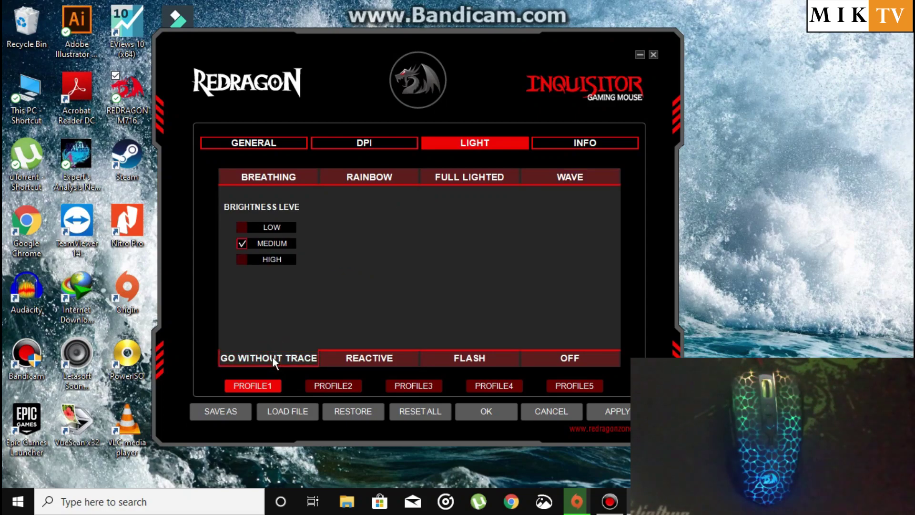
click(265, 261)
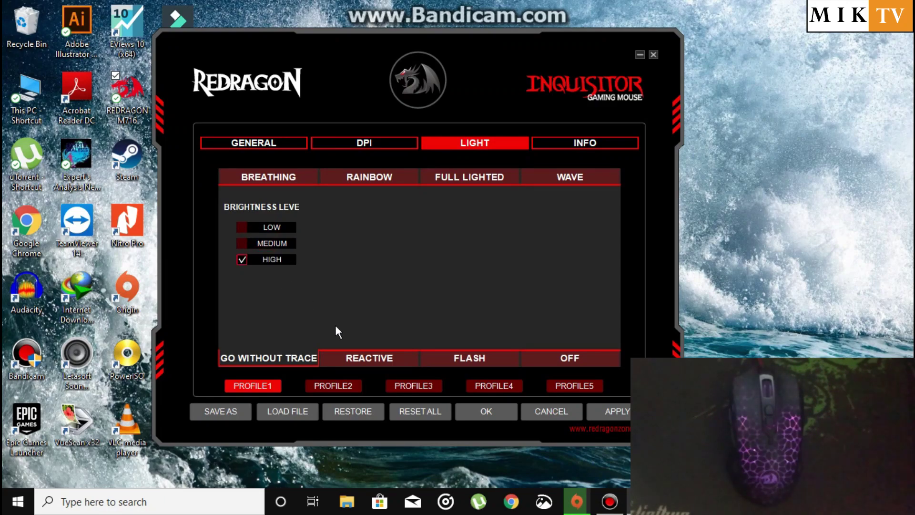
click(352, 358)
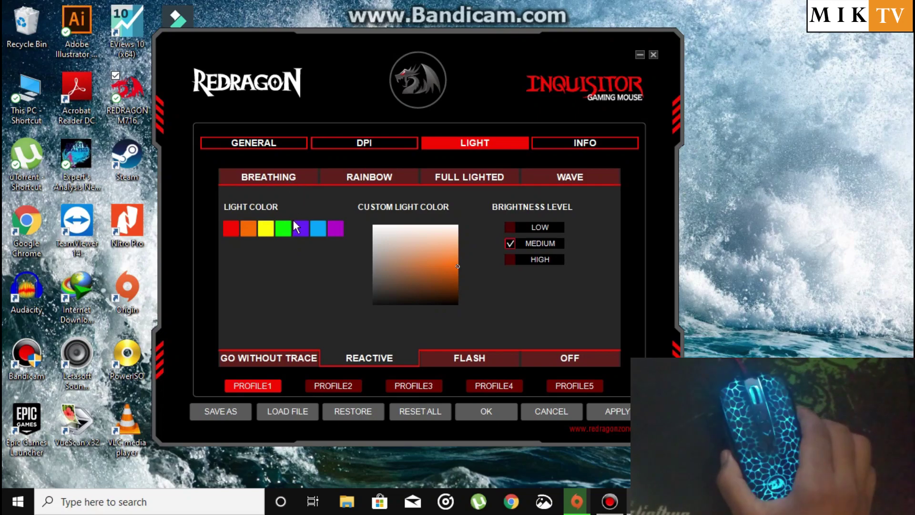
Flash the lighting red, turn it off, return to Breathing, then view the DPI stages.
click(466, 362)
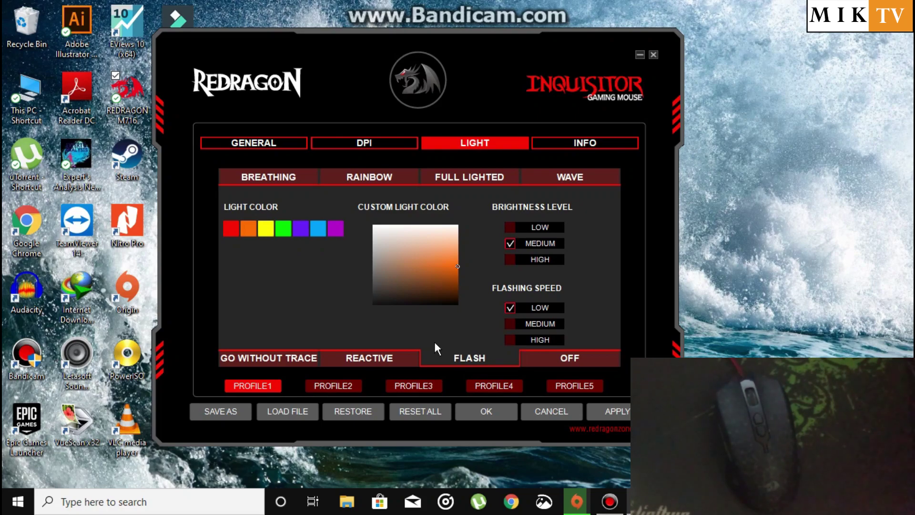
click(235, 230)
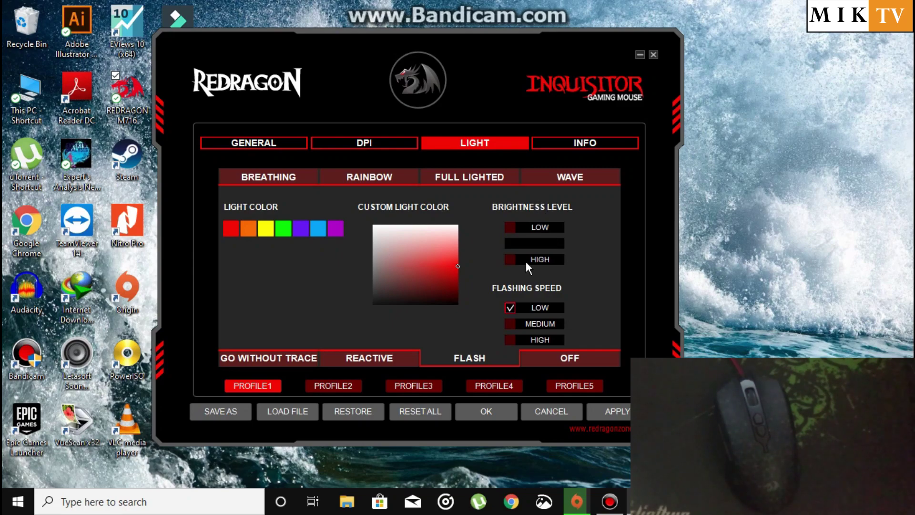
click(575, 357)
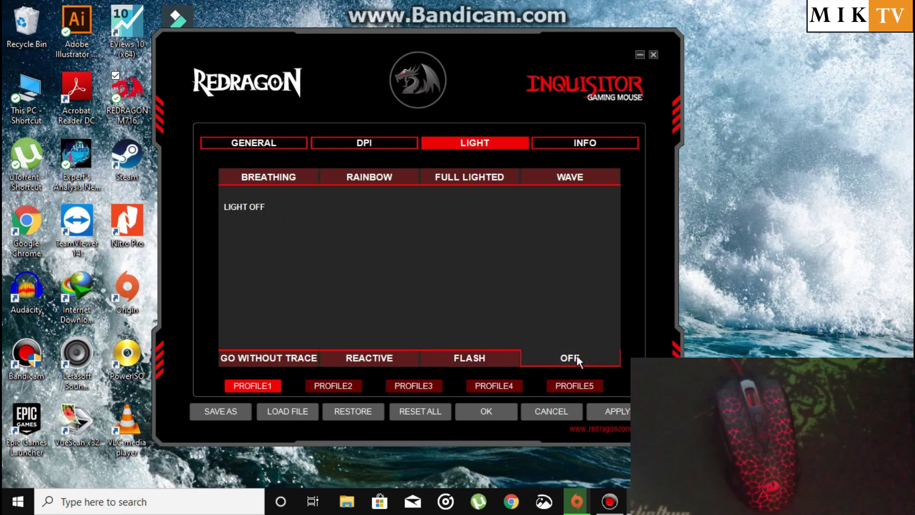
click(262, 173)
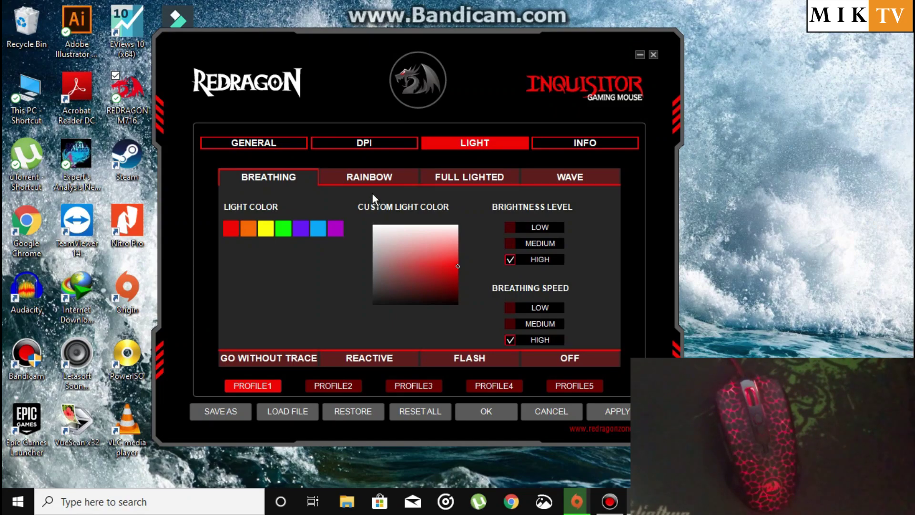
click(360, 144)
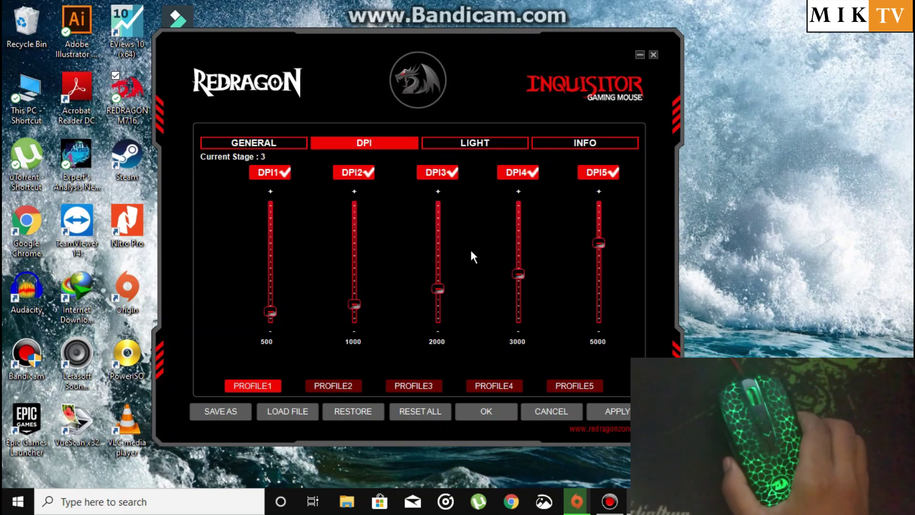
Return to the General page and bring up Bandicam from the taskbar to stop recording.
click(251, 145)
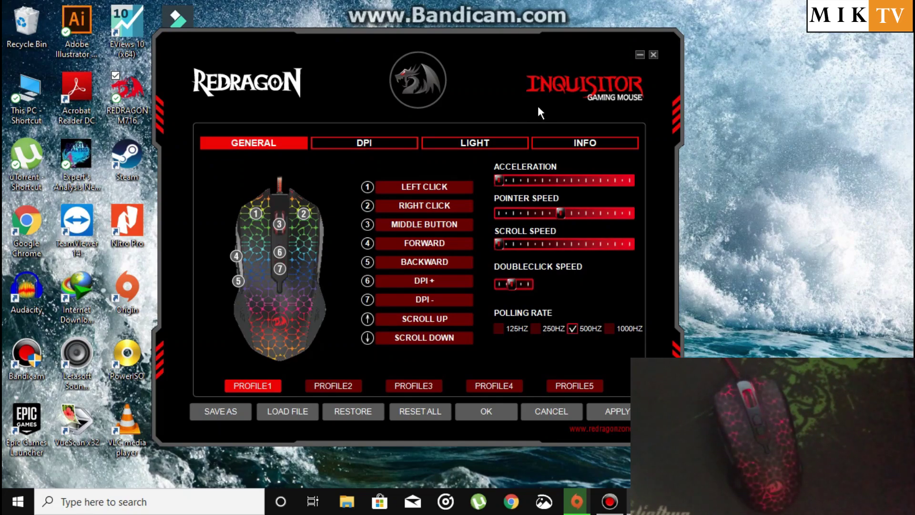
click(610, 501)
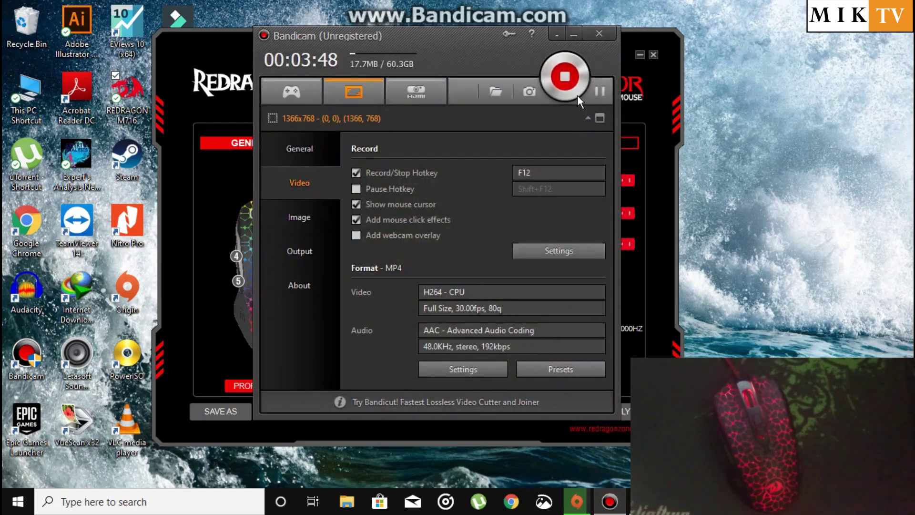